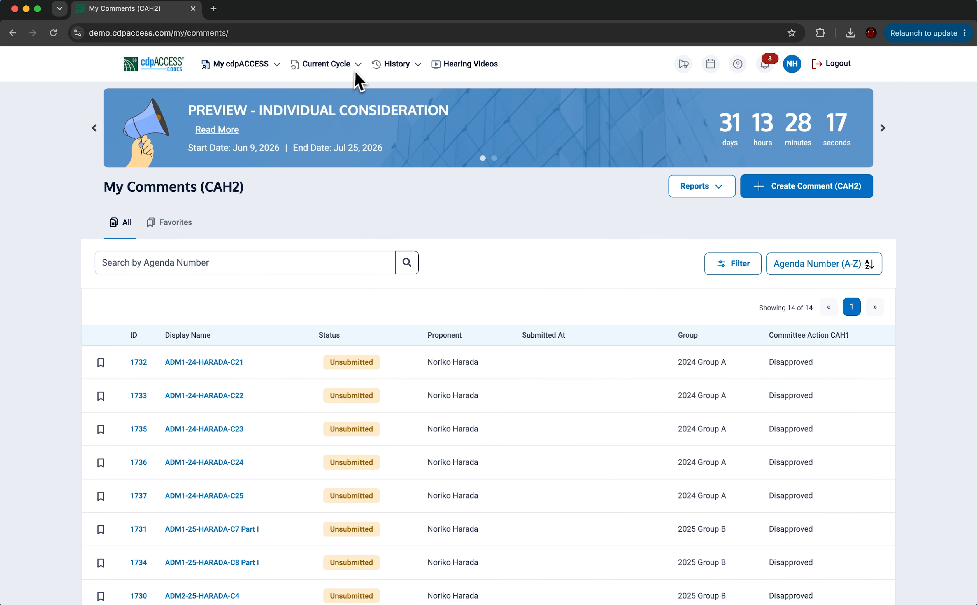
pyautogui.click(358, 71)
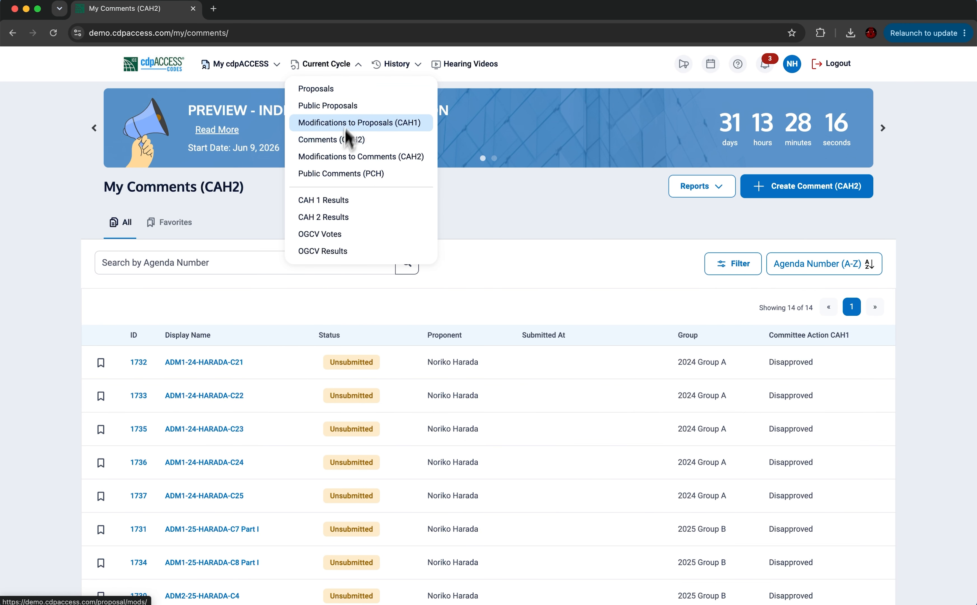
pyautogui.click(358, 73)
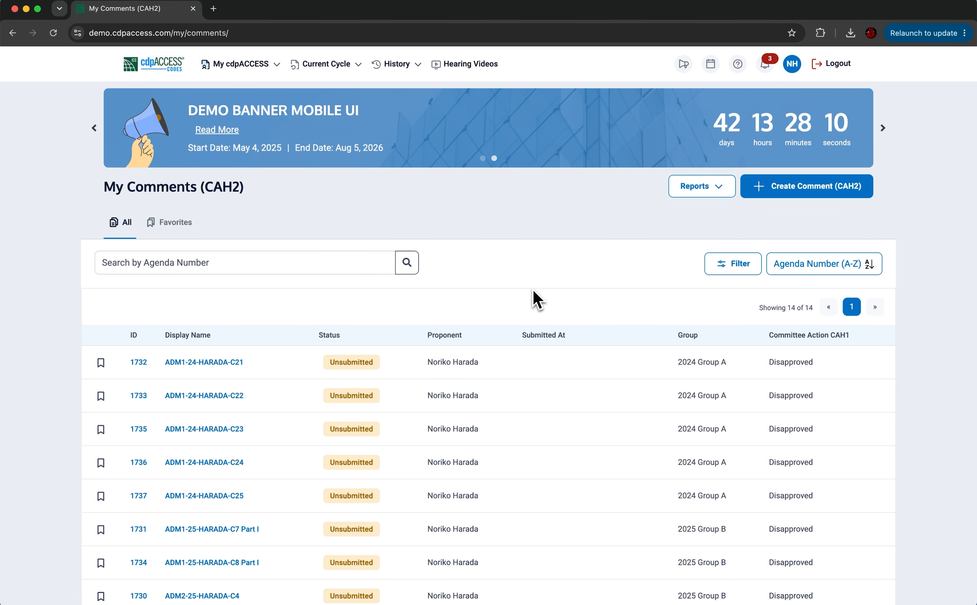
pyautogui.scroll(-5, 533, 290)
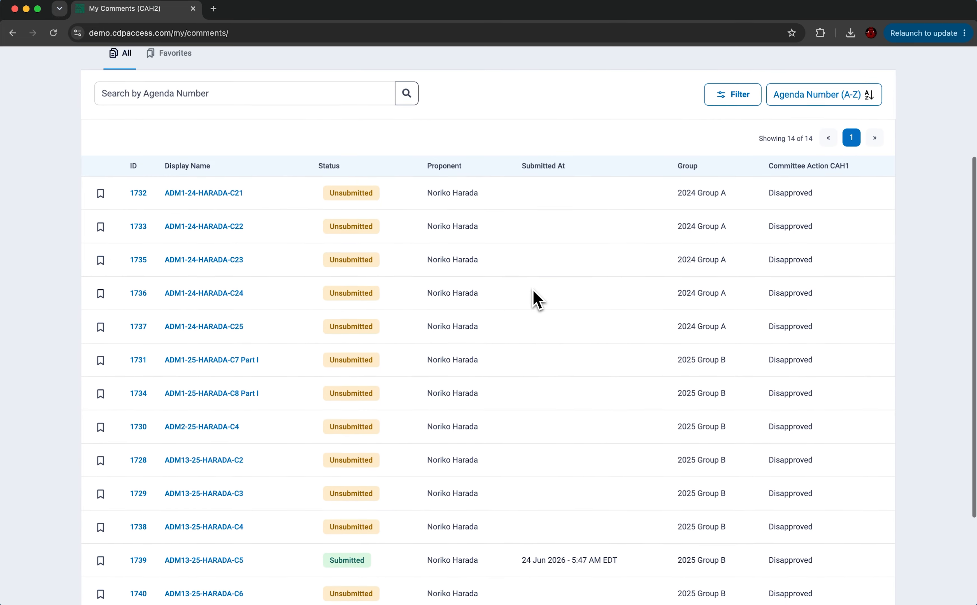
pyautogui.scroll(2, 538, 299)
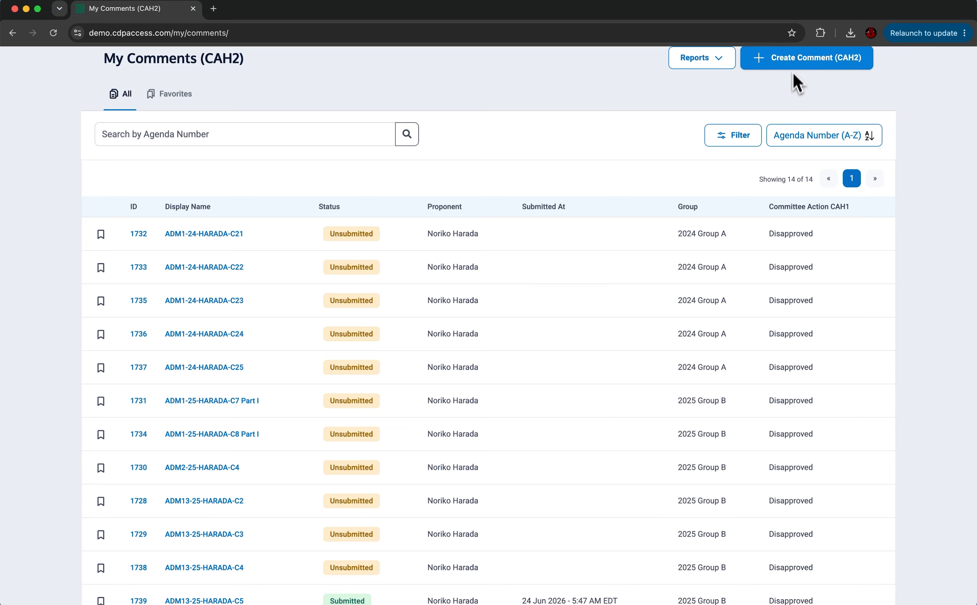
# Start a new CAH2 comment, searching the proposals for ADM13-25 and choosing that proposal
pyautogui.click(793, 61)
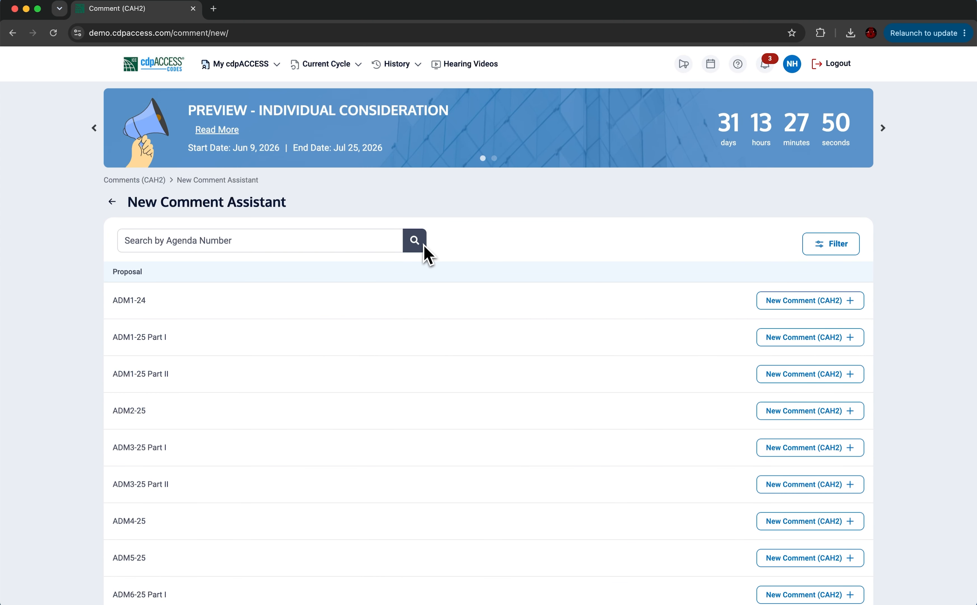
pyautogui.click(372, 245)
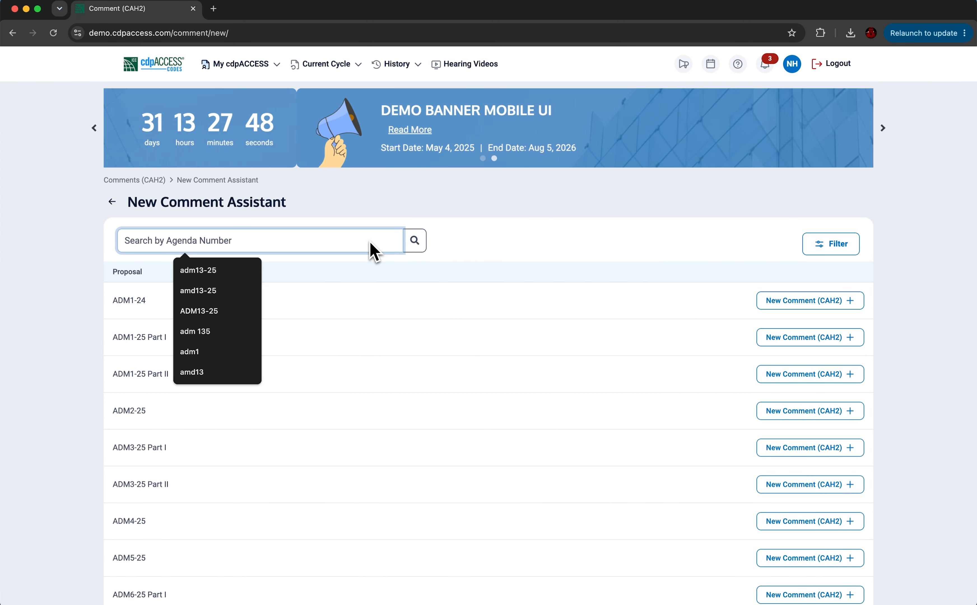
pyautogui.write('ADM13-25')
pyautogui.press('Return')
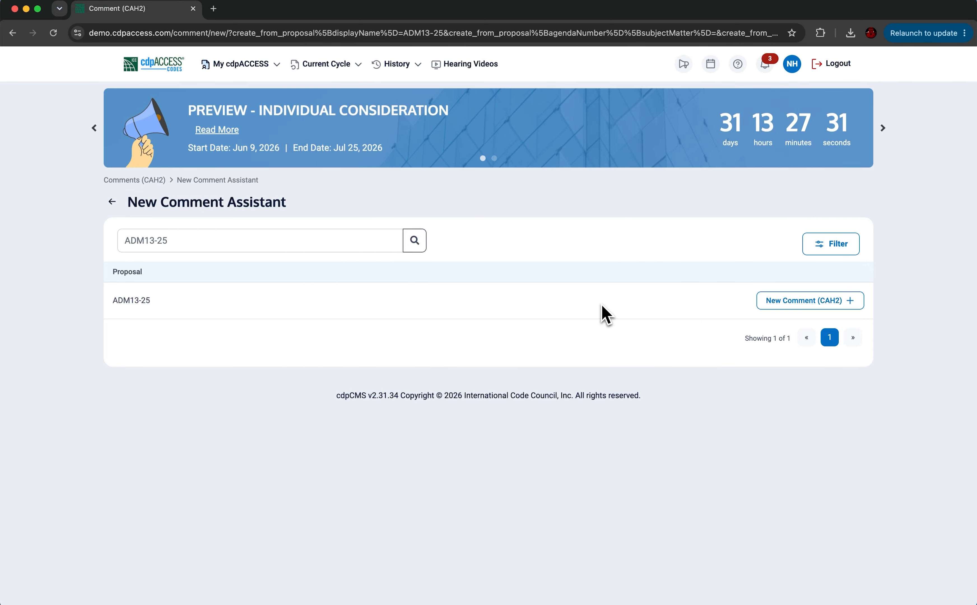
pyautogui.click(788, 308)
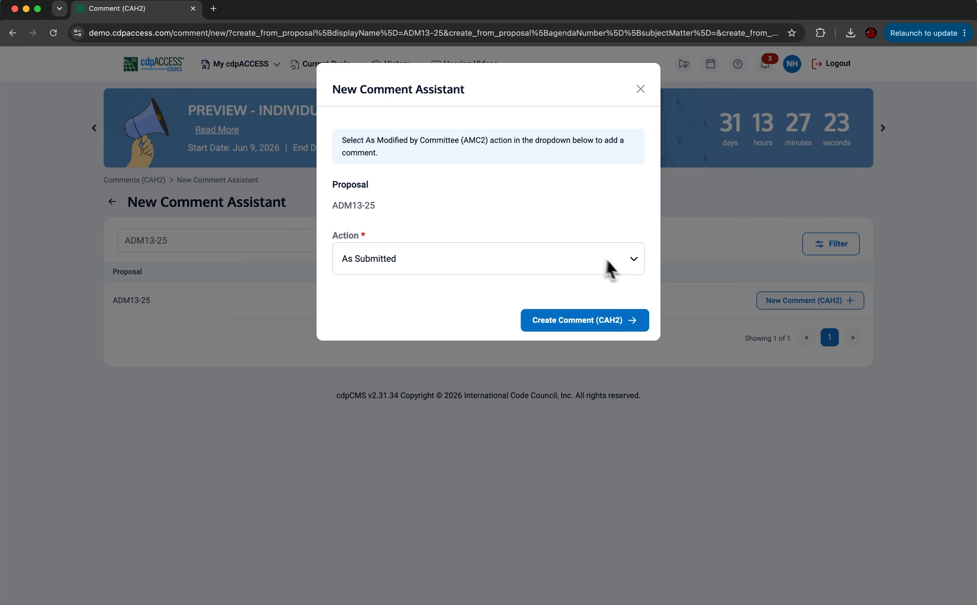
# Create the comment with the action As Modified by Committee (AMC2) and the instruction line Modify as follows
pyautogui.click(593, 267)
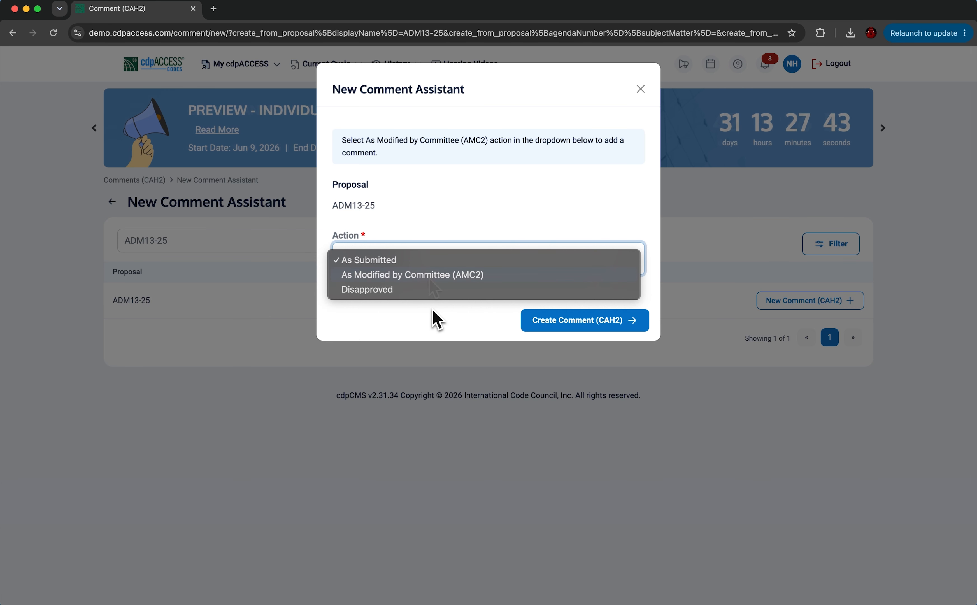
pyautogui.click(471, 277)
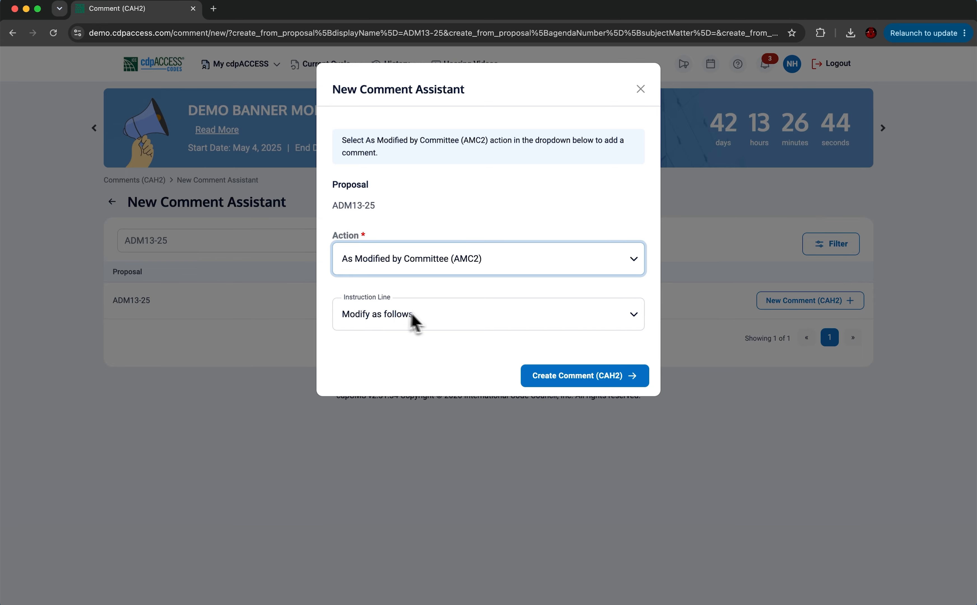
pyautogui.click(631, 317)
pyautogui.click(552, 316)
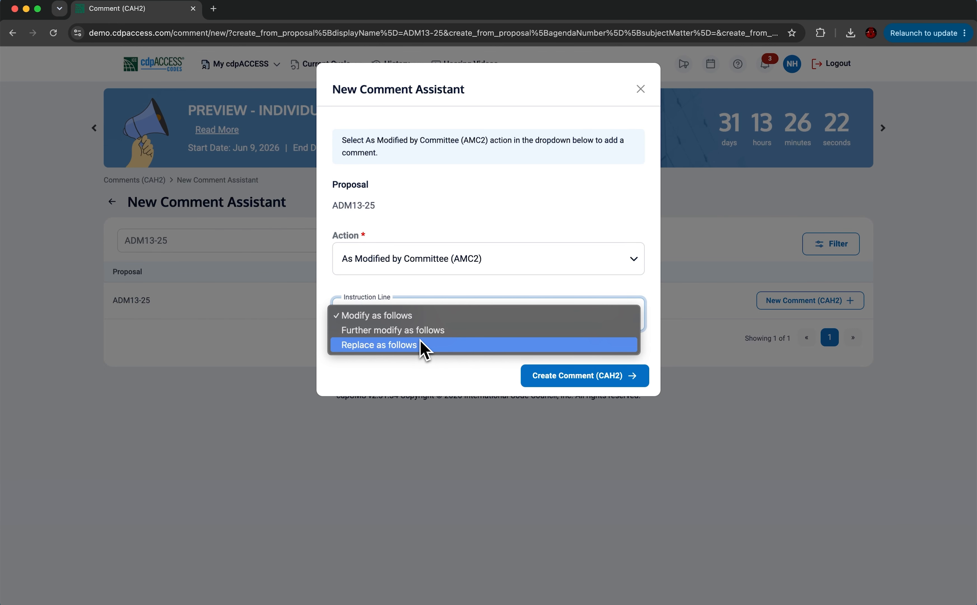
pyautogui.click(411, 320)
pyautogui.click(560, 376)
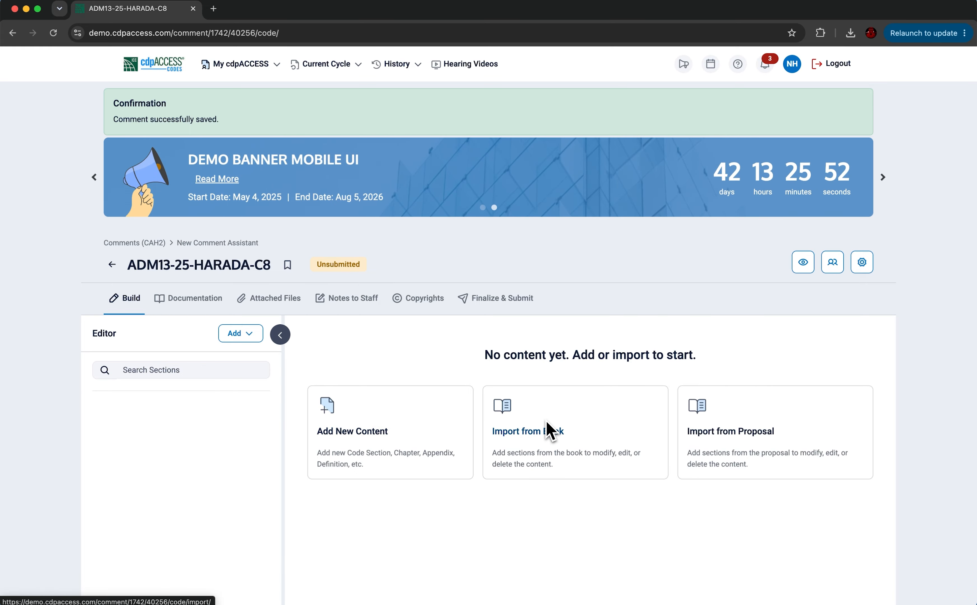
# Import only the IFGC2024 section [A] 104.2.2.2 Preparer qualifications from the proposal into the comment
pyautogui.click(734, 442)
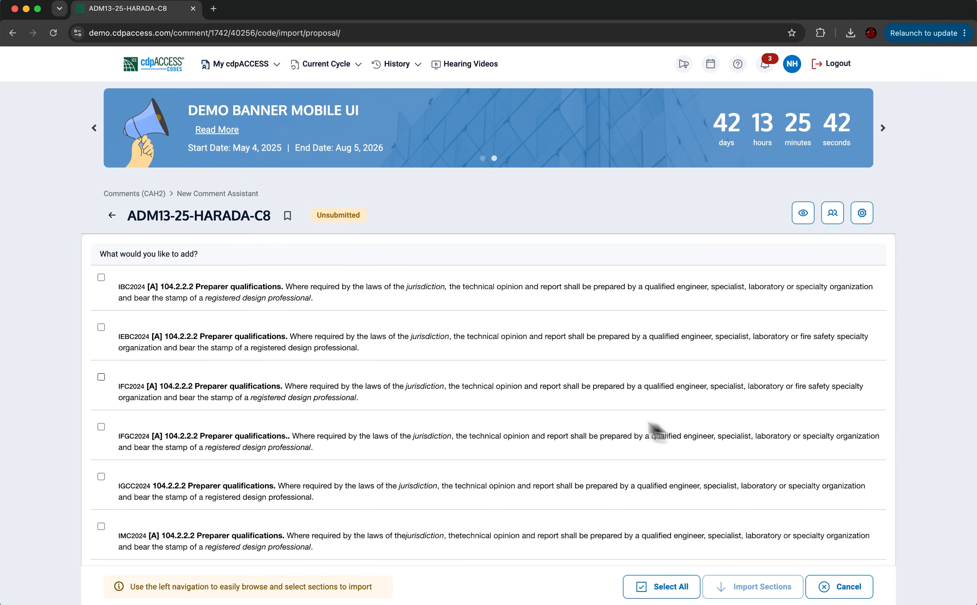
pyautogui.scroll(-4, 303, 398)
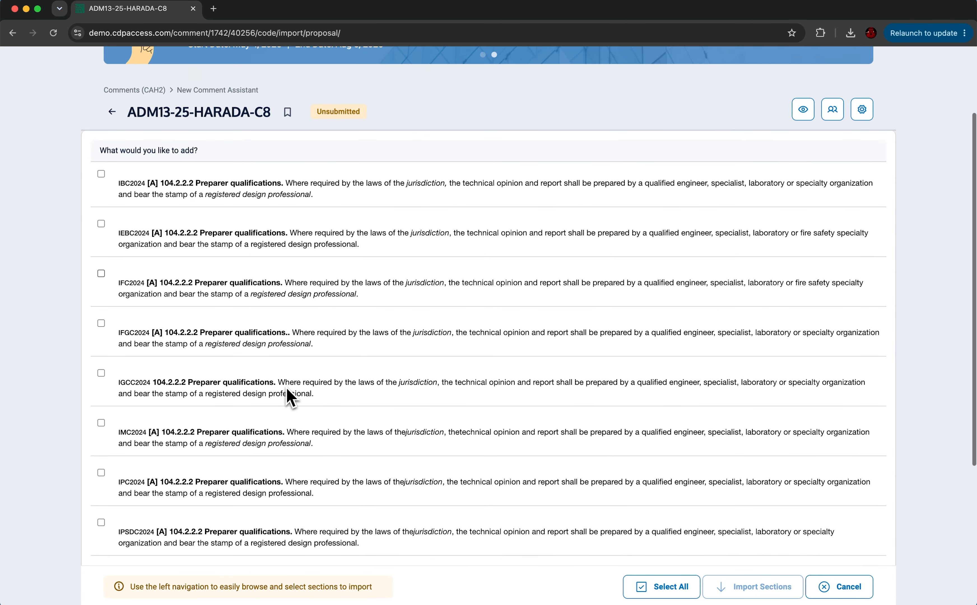
pyautogui.scroll(4, 289, 398)
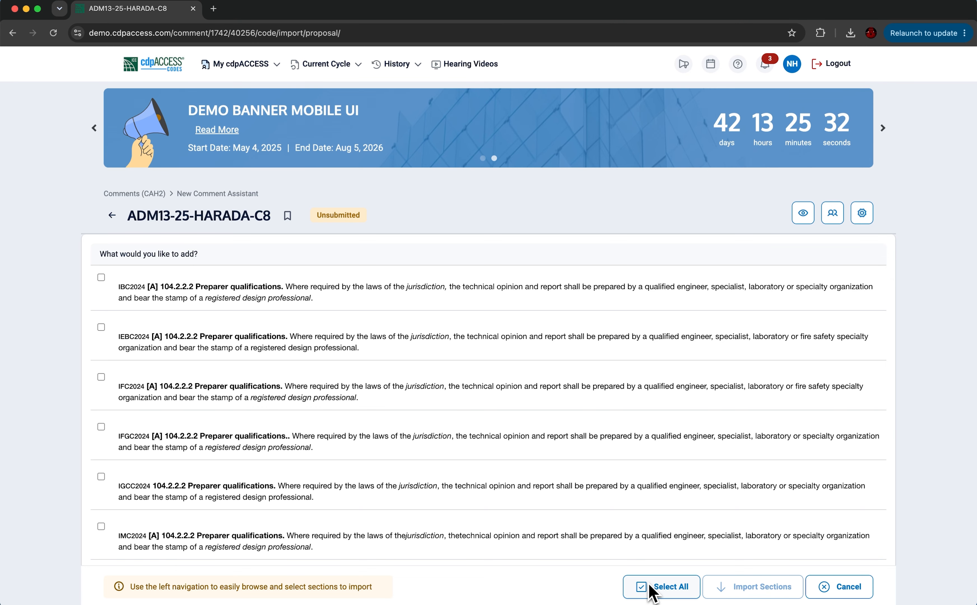
pyautogui.scroll(-10, 638, 562)
pyautogui.scroll(10, 633, 557)
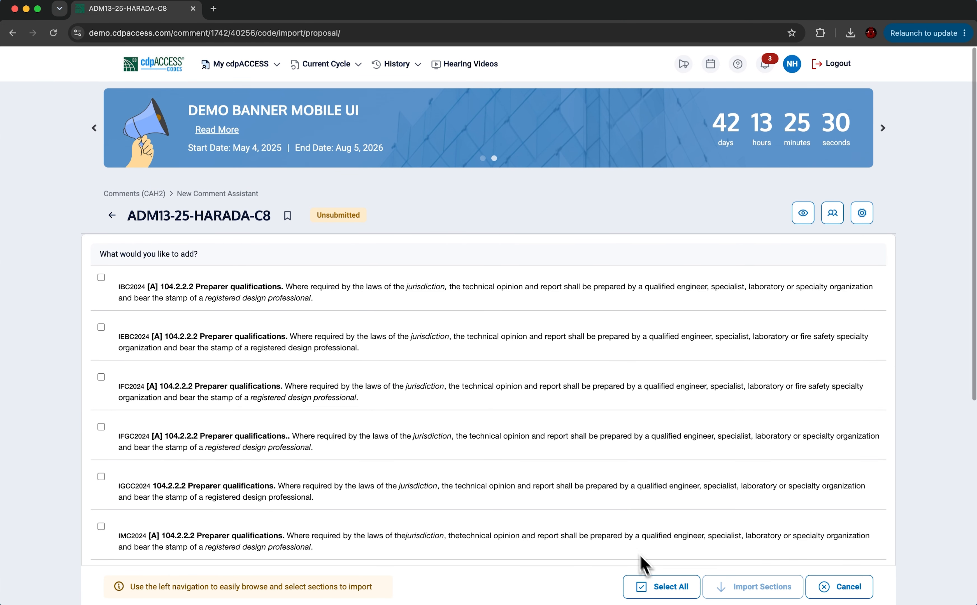
pyautogui.click(660, 586)
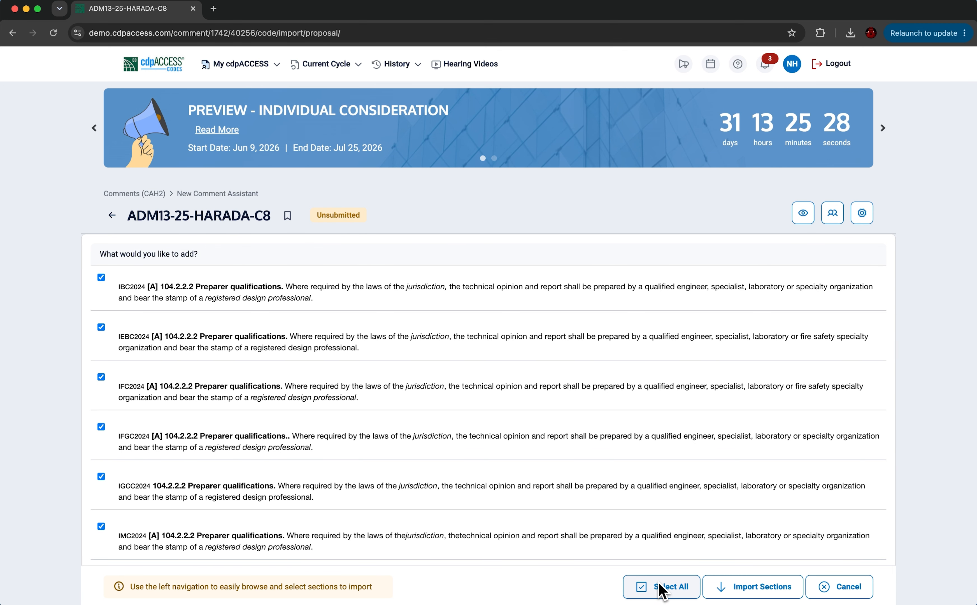
pyautogui.click(660, 588)
pyautogui.click(101, 427)
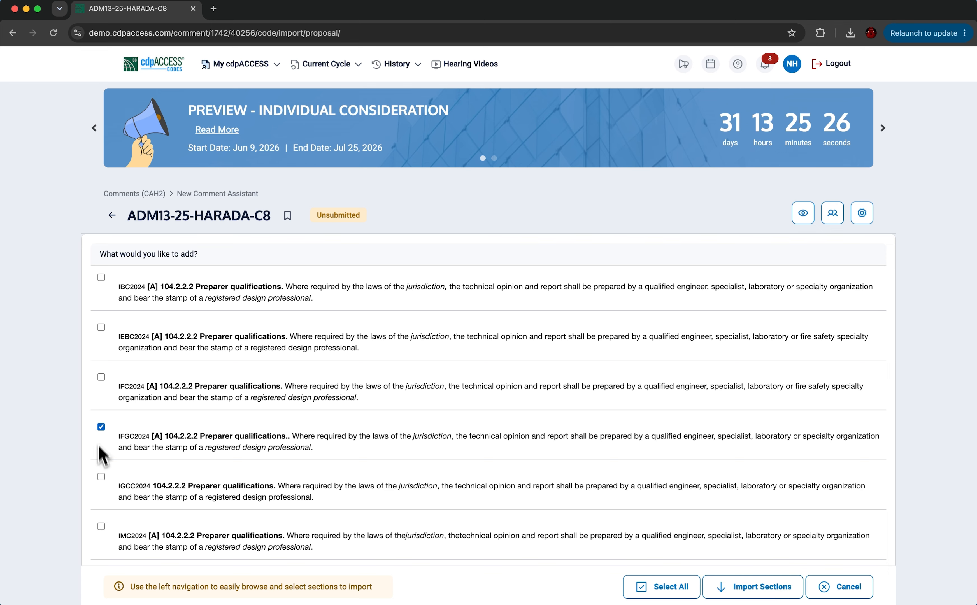
pyautogui.click(101, 477)
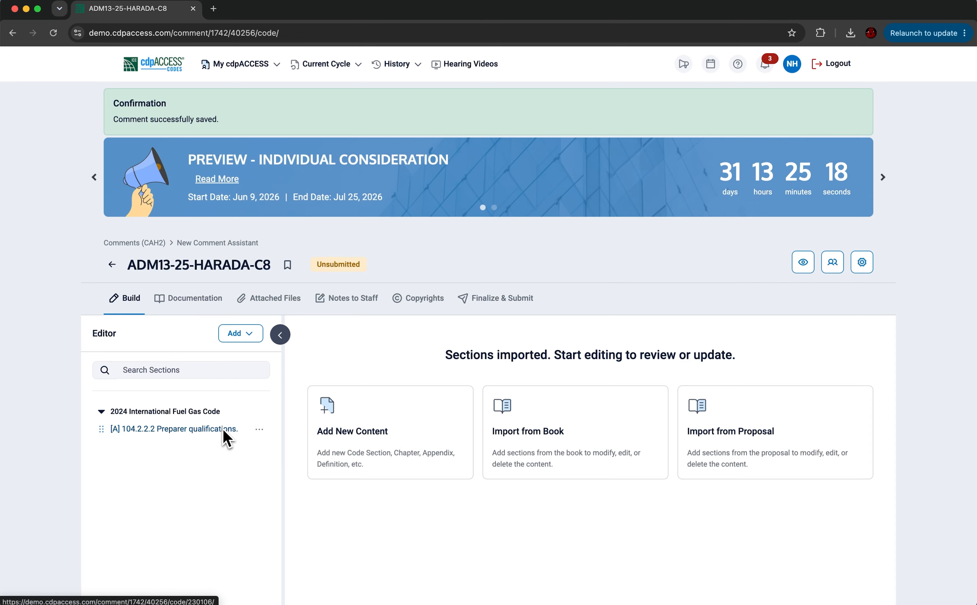
# Set the instruction of the imported section [A] 104.2.2.2 Preparer qualifications to Delete without substitution and save it
pyautogui.click(223, 429)
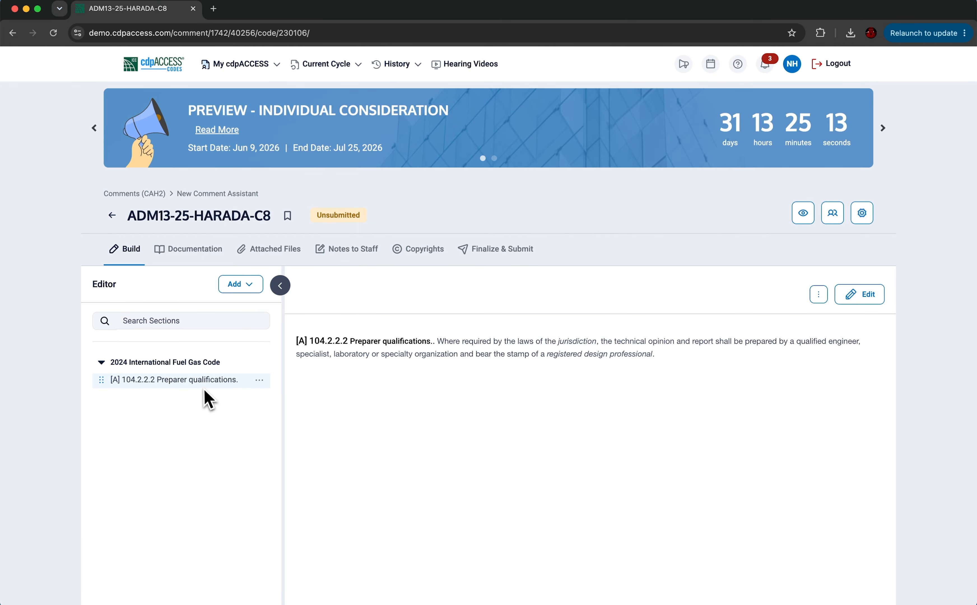
pyautogui.click(848, 297)
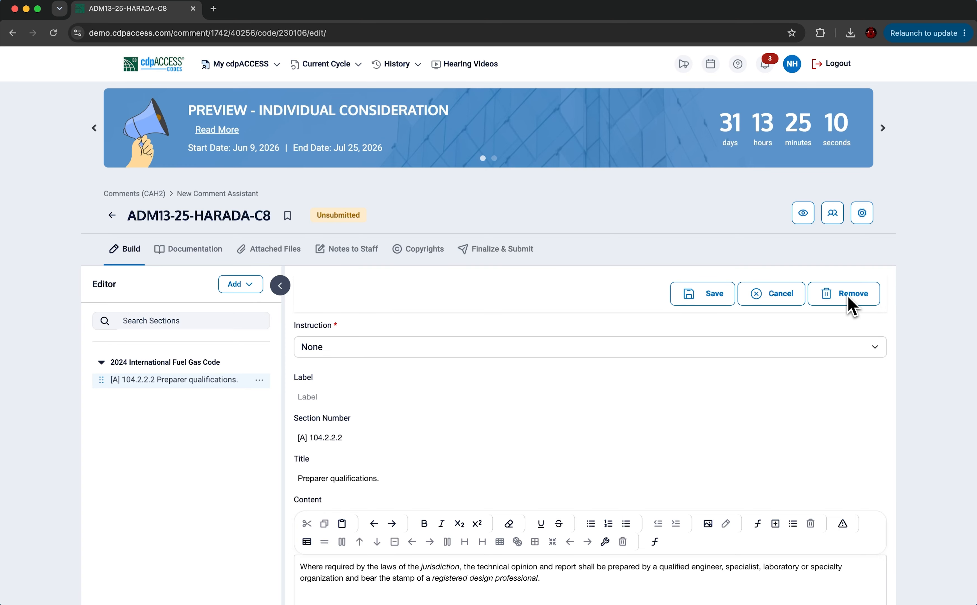
pyautogui.click(801, 347)
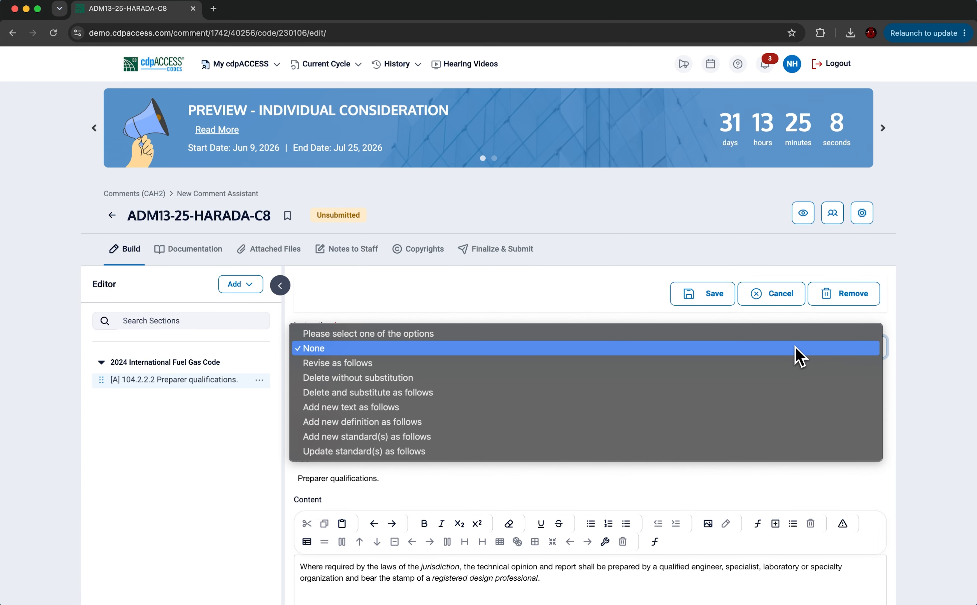
pyautogui.click(768, 378)
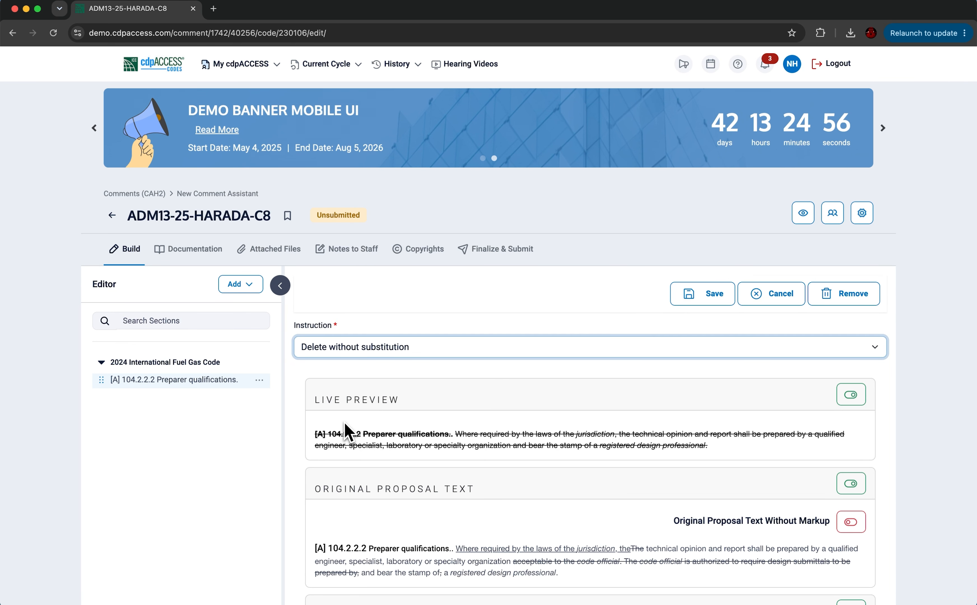
pyautogui.scroll(-3, 345, 432)
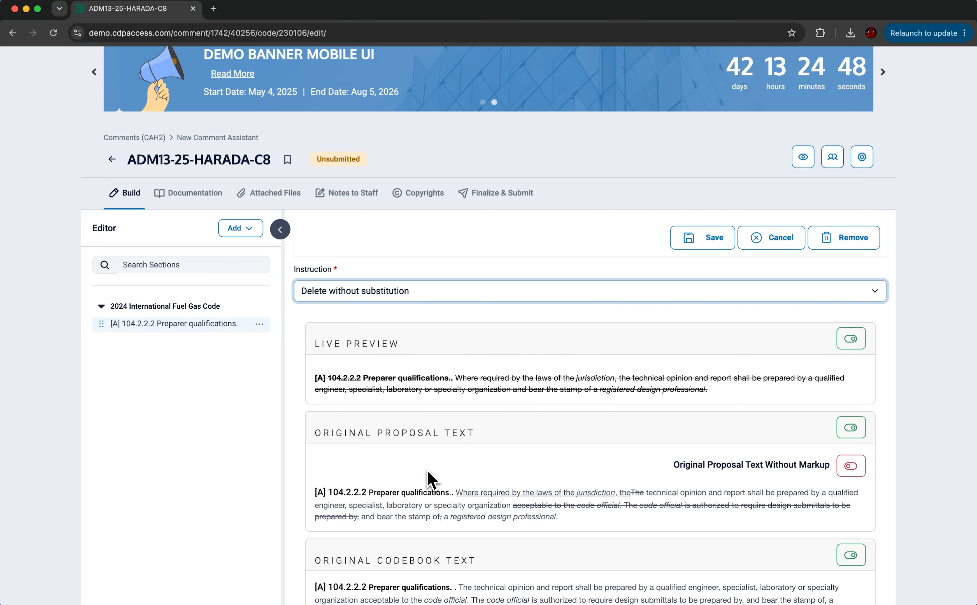
pyautogui.scroll(-3, 428, 476)
pyautogui.scroll(-2, 435, 493)
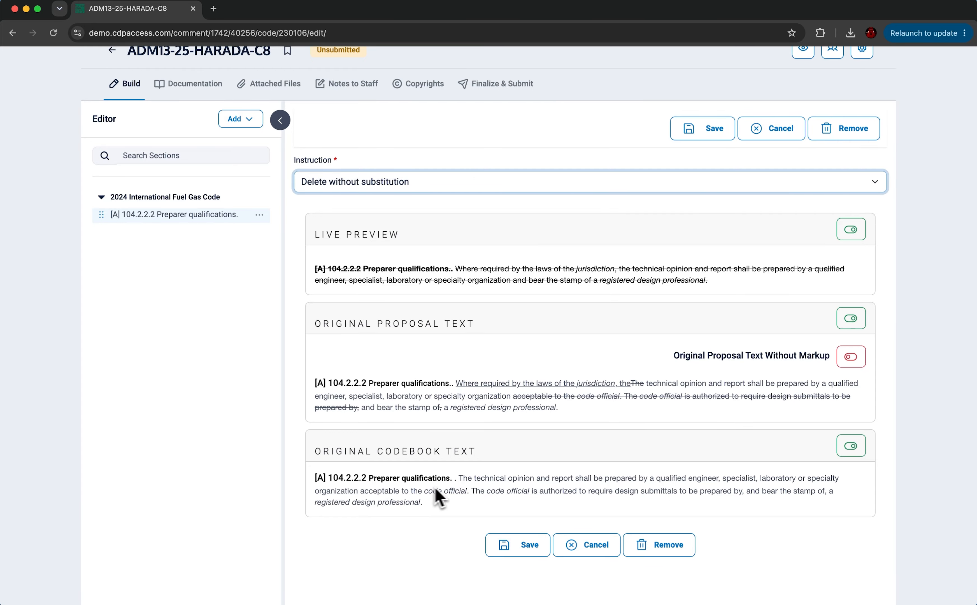
pyautogui.click(502, 550)
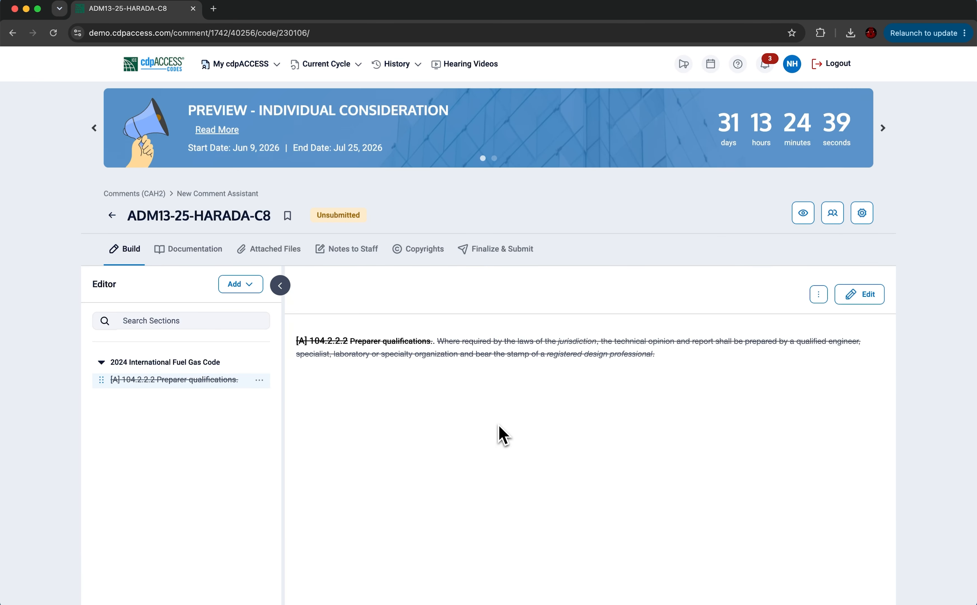
# Preview the comment with its proposal and examine the roles offered for inviting collaborators
pyautogui.click(803, 213)
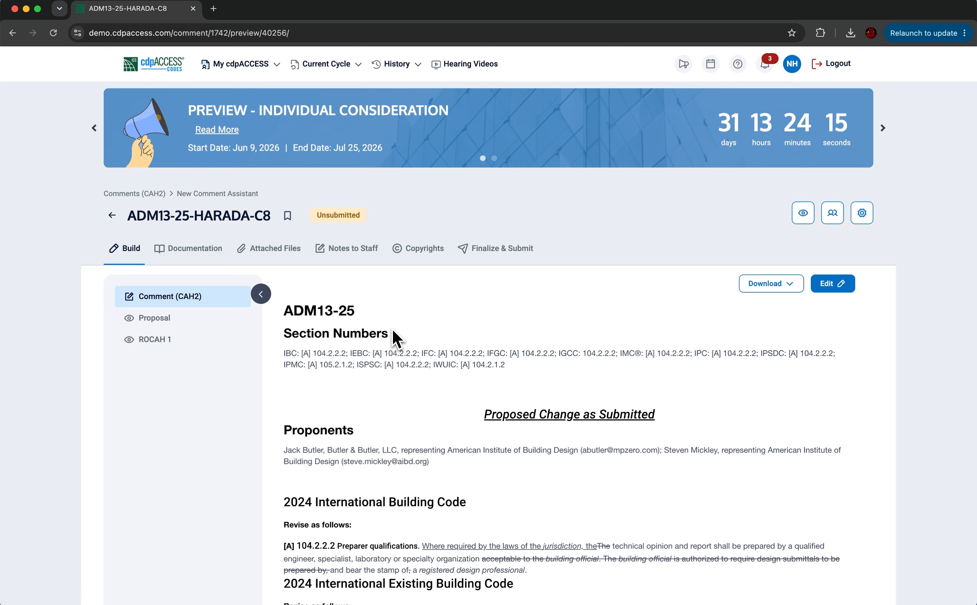
pyautogui.click(829, 223)
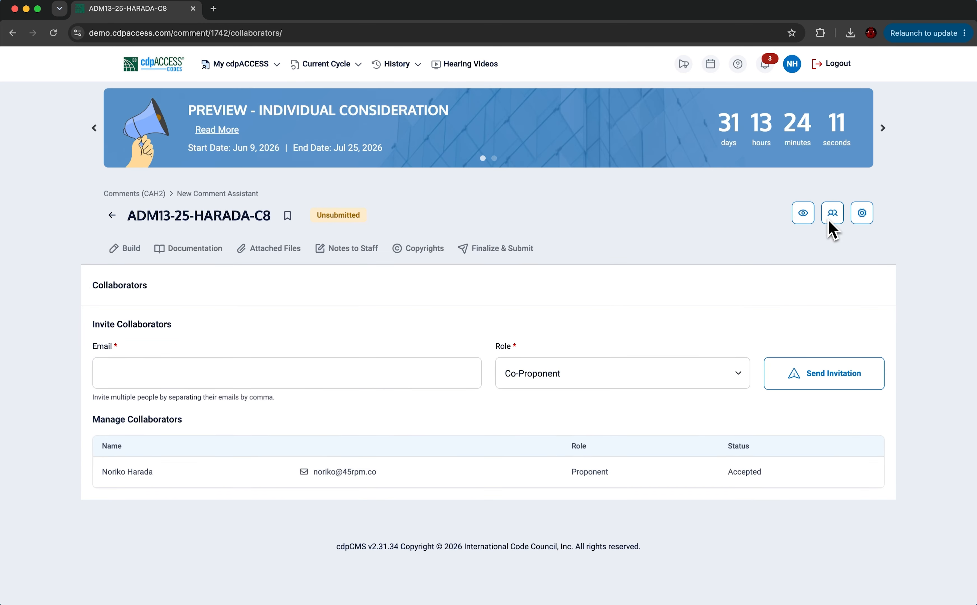
pyautogui.click(739, 376)
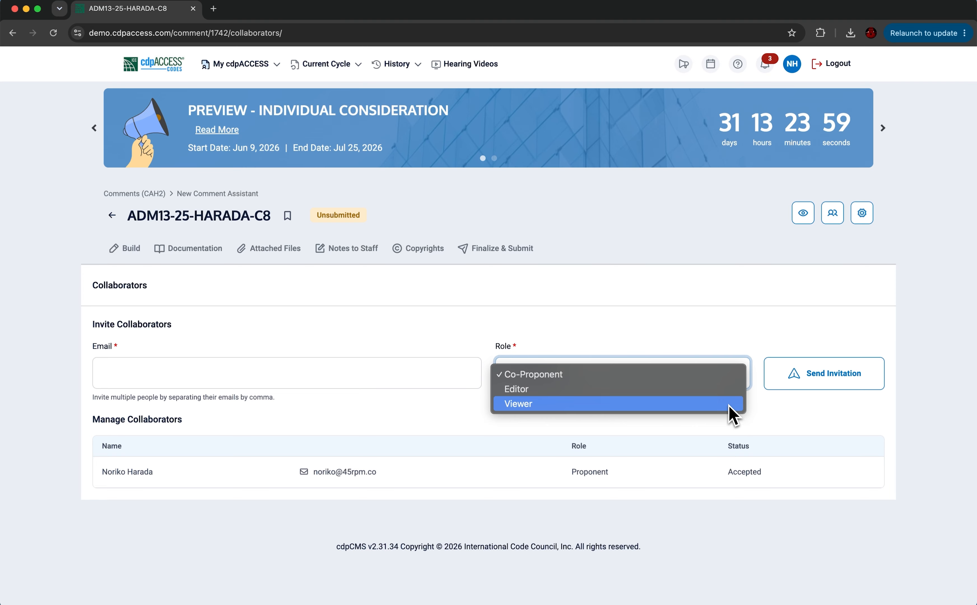
pyautogui.click(801, 348)
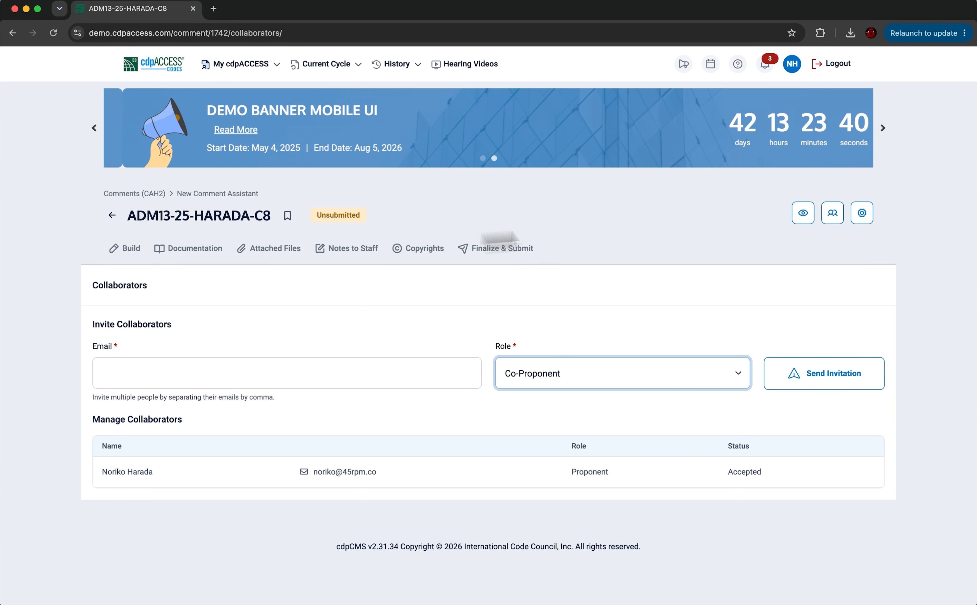
# Examine the comment's settings, including the tools for transferring ownership and deleting the comment
pyautogui.click(865, 221)
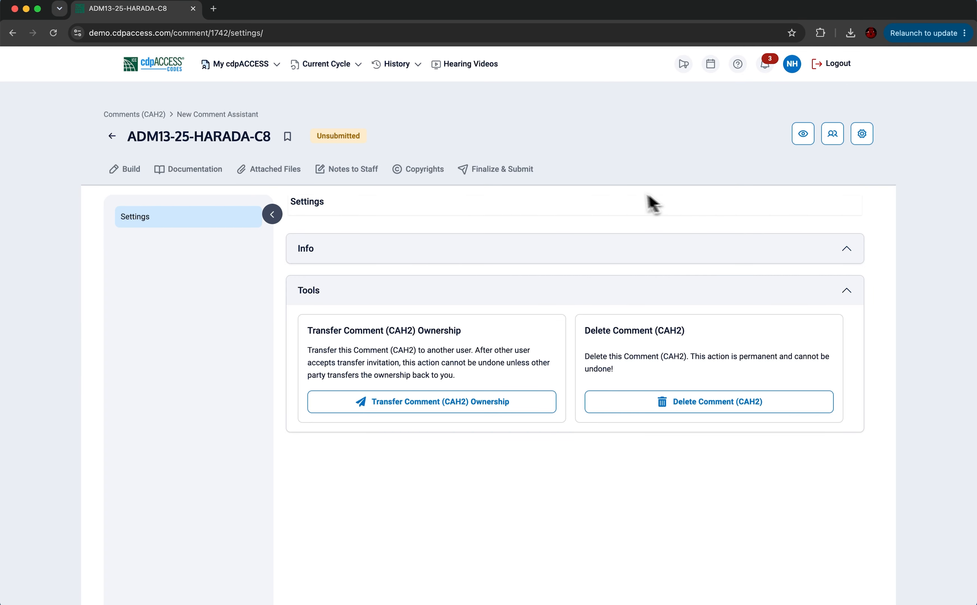
pyautogui.scroll(-4, 642, 196)
pyautogui.scroll(2, 590, 198)
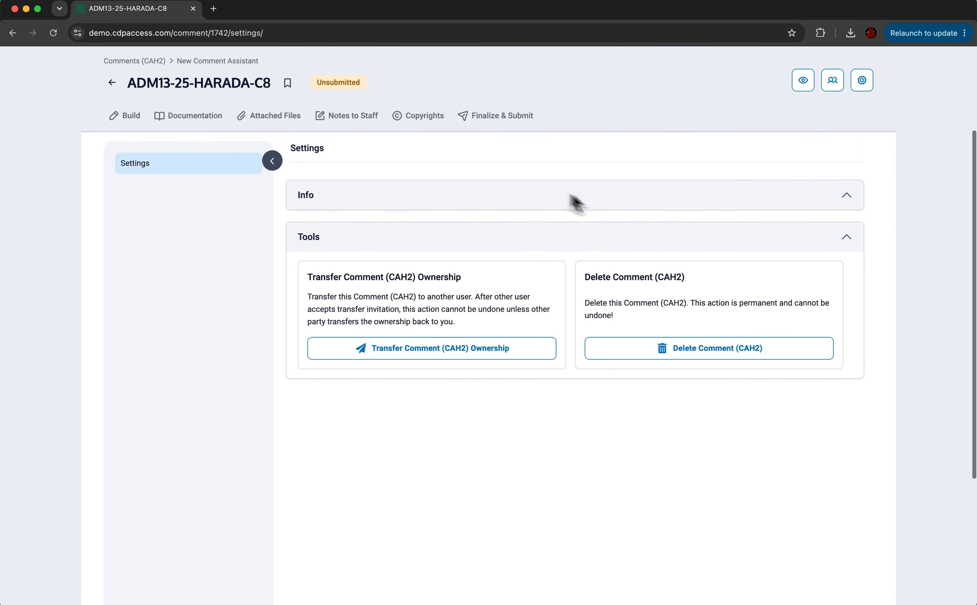
# Examine the comment's Documentation page and its Attached Files upload area
pyautogui.click(206, 130)
pyautogui.scroll(2, 206, 129)
pyautogui.scroll(2, 208, 139)
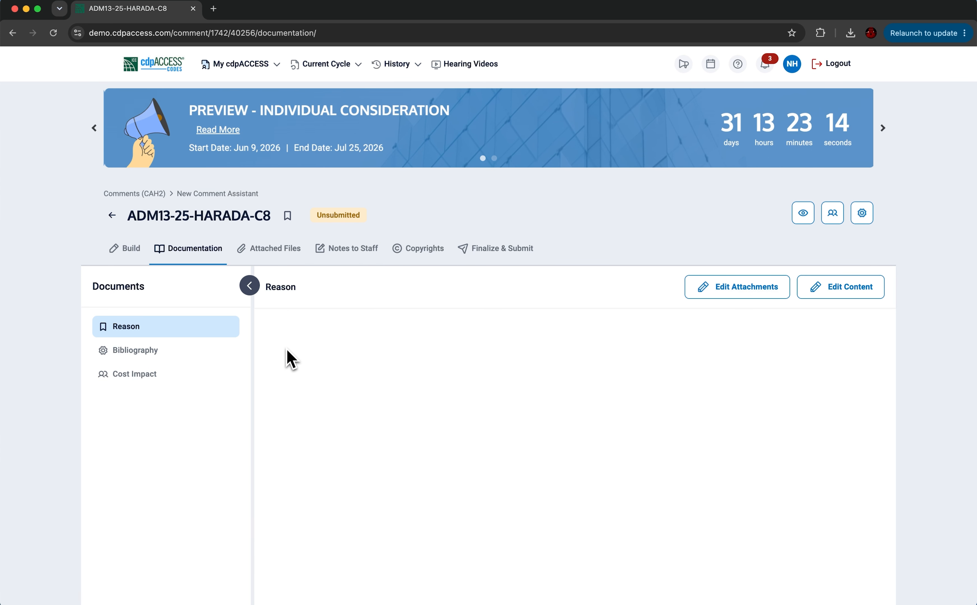
pyautogui.click(294, 253)
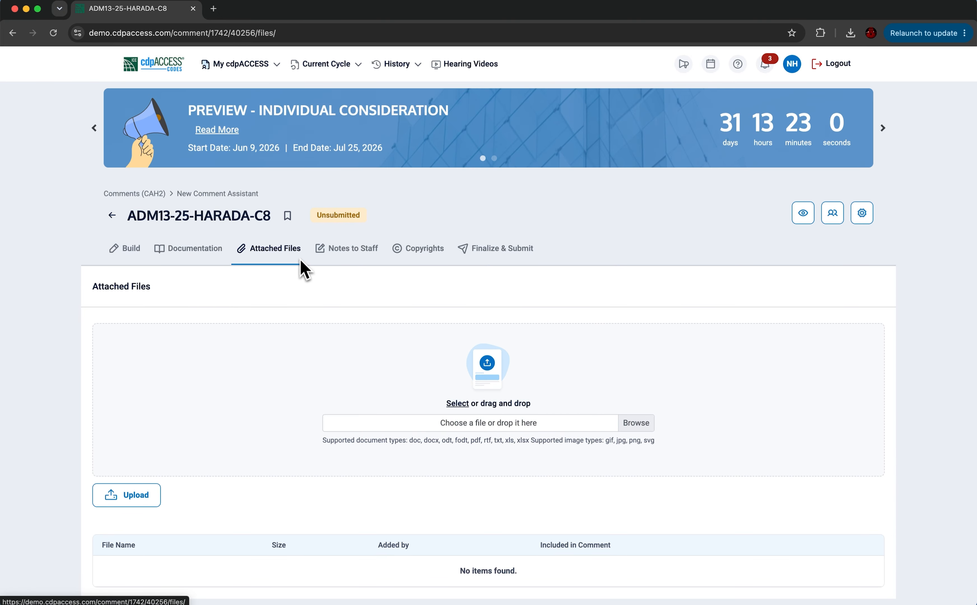
pyautogui.scroll(-1, 333, 377)
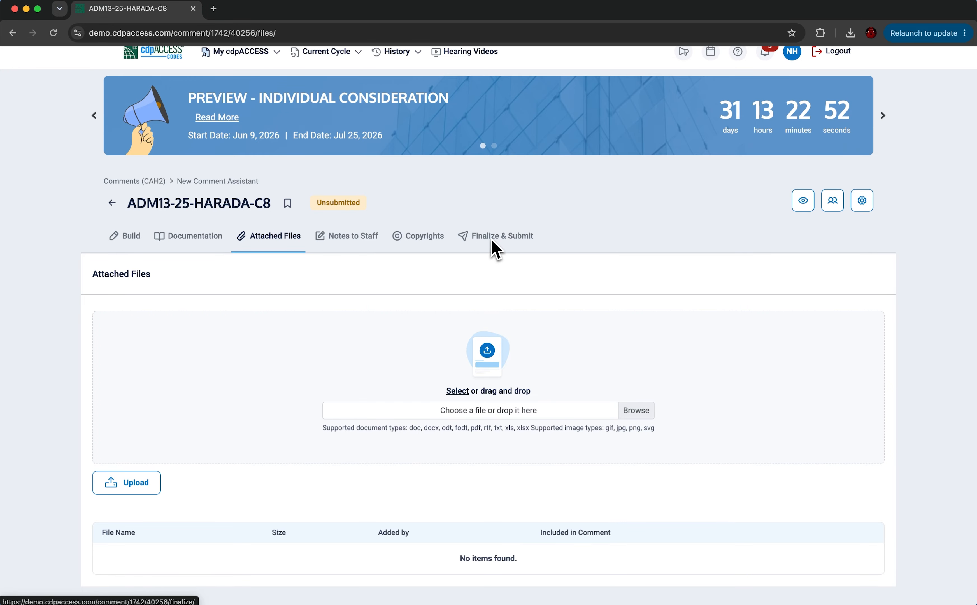
# Examine the submission checklist for the unsubmitted CAH2 comment, including the documentation, bibliography and attachment requirements
pyautogui.scroll(1, 493, 239)
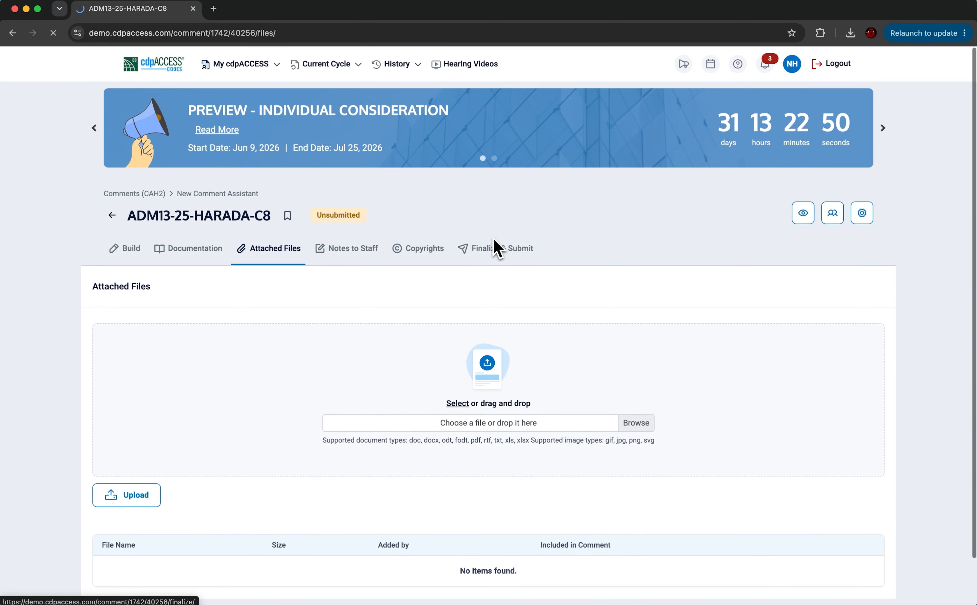
pyautogui.click(496, 246)
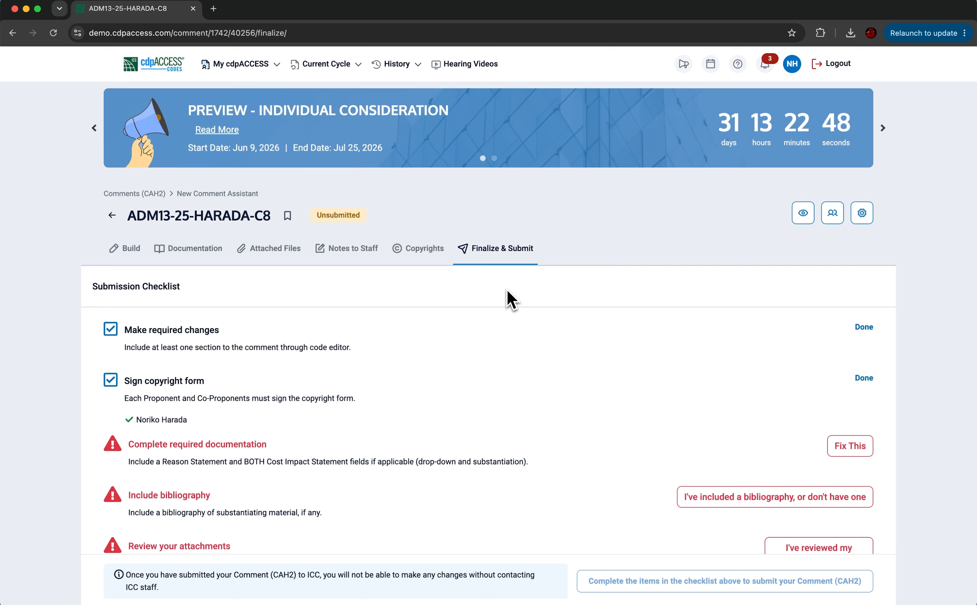
pyautogui.scroll(-5, 512, 300)
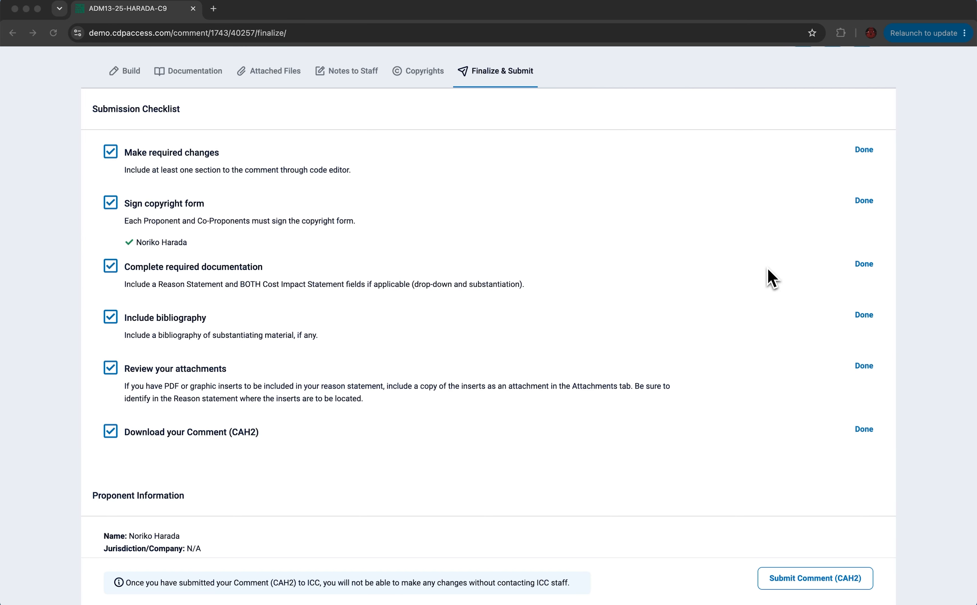
# Review the completed submission checklist and proponent information, and submit the CAH2 comment on ADM13-25 to ICC
pyautogui.scroll(-1, 768, 271)
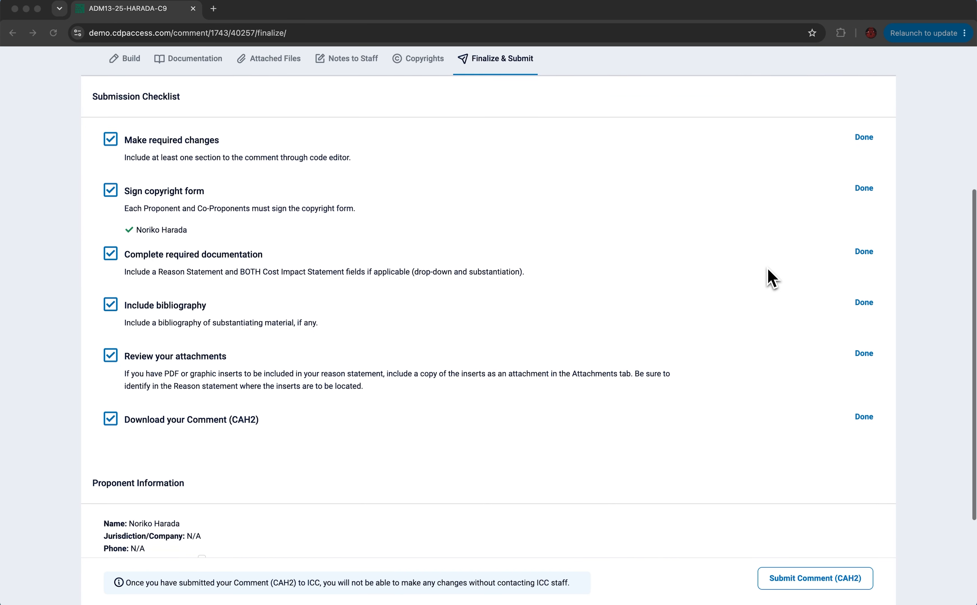
pyautogui.click(800, 581)
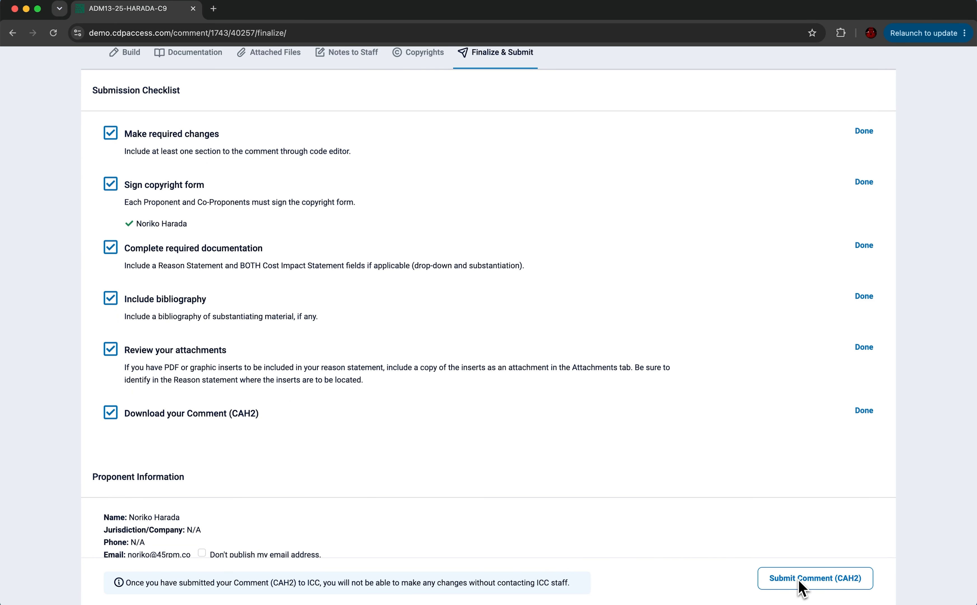
pyautogui.click(801, 580)
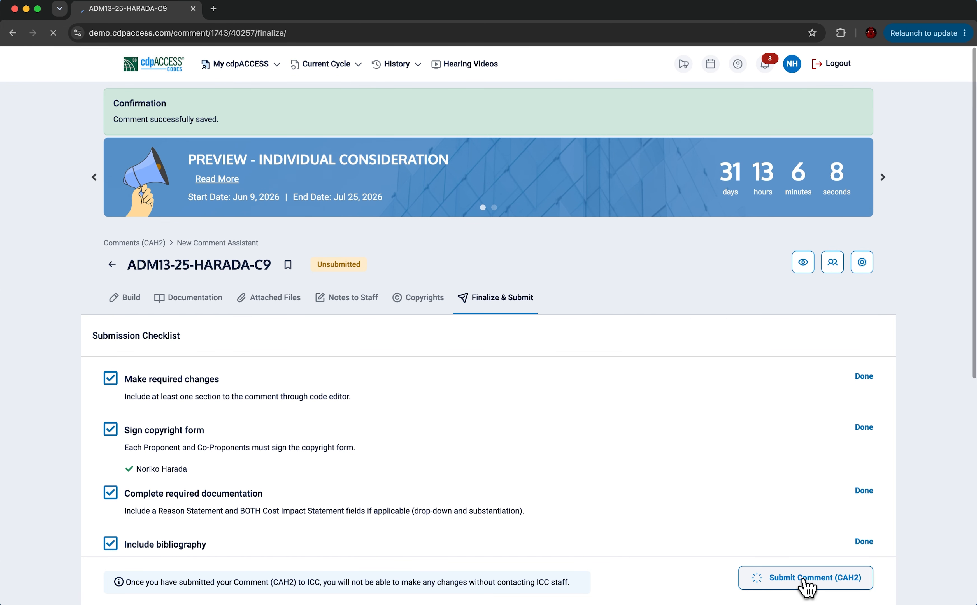